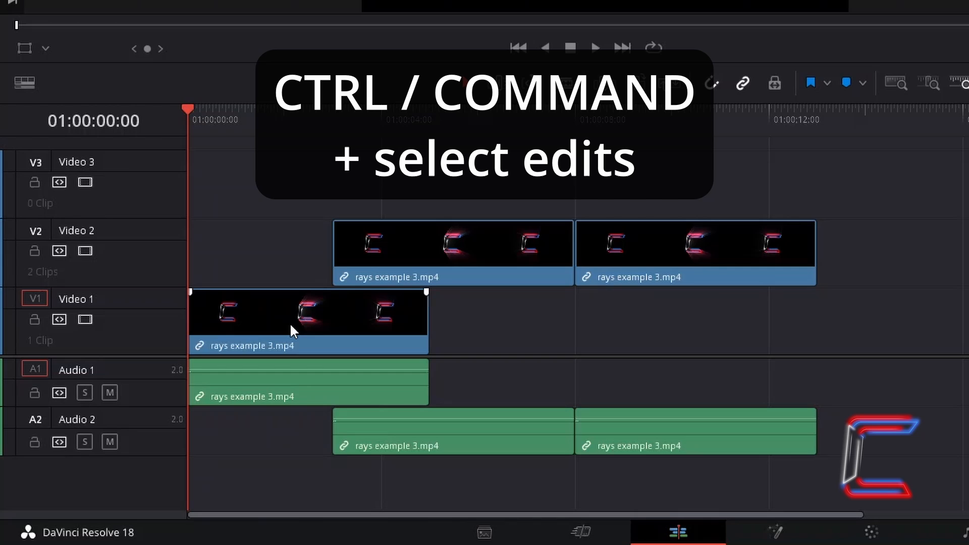
Auto-align the Video 1 clip and first Video 2 clip based on timecode
left_click(290, 323)
left_click(393, 254, "ctrl")
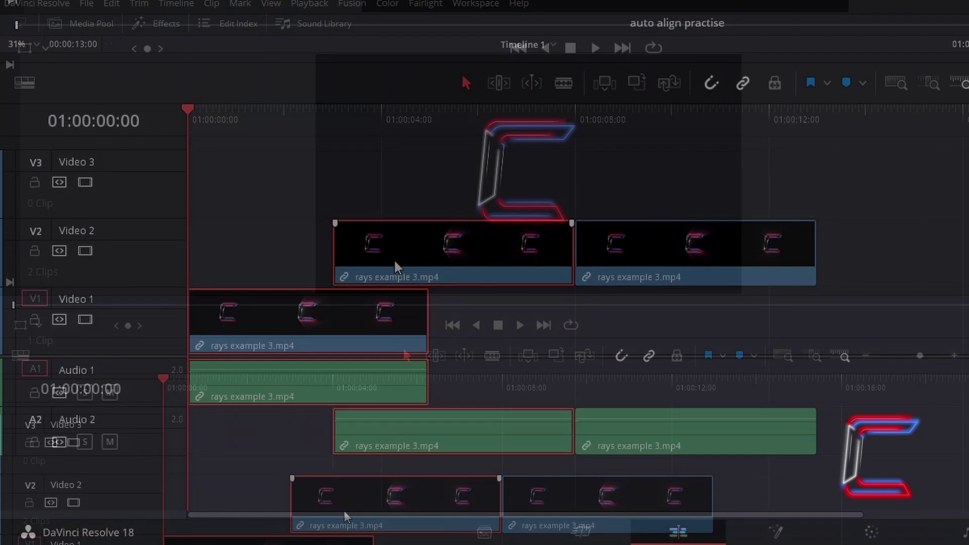
right_click(345, 514)
mouse_move(470, 271)
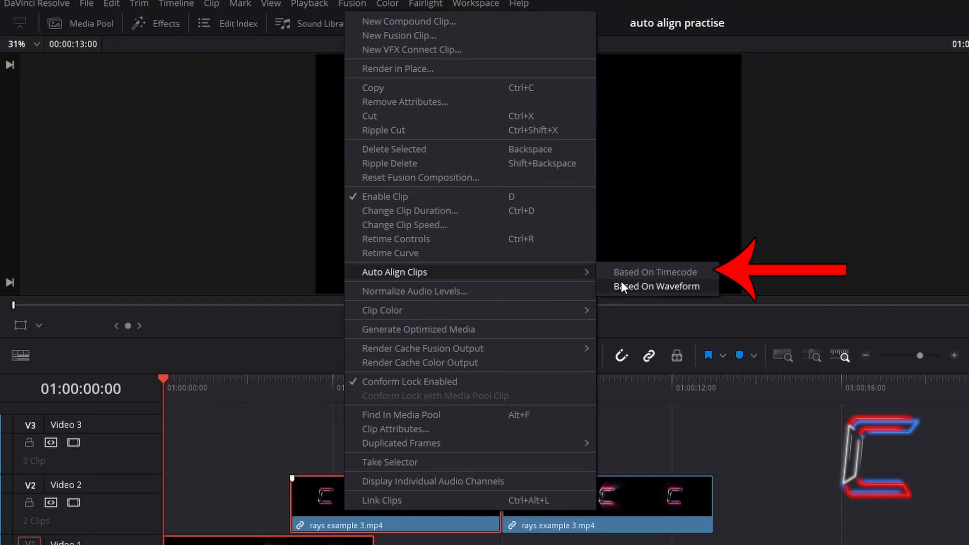
left_click(606, 273)
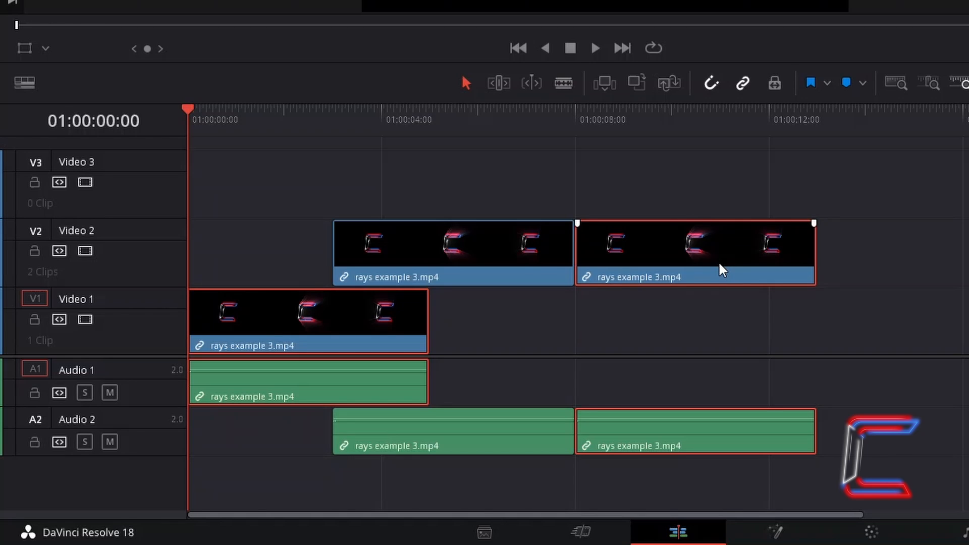
Cut and paste the second Video 2 clip to the timeline start, overwriting the first
key("ctrl+x")
key("ctrl+v")
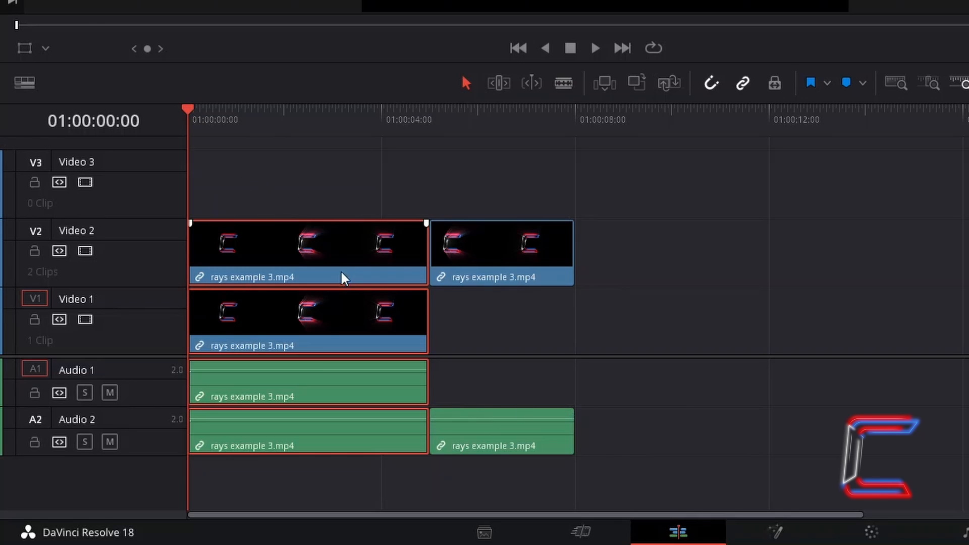
Drag the first Video 2 clip left so it starts at 01:00:00:00
left_click(482, 249)
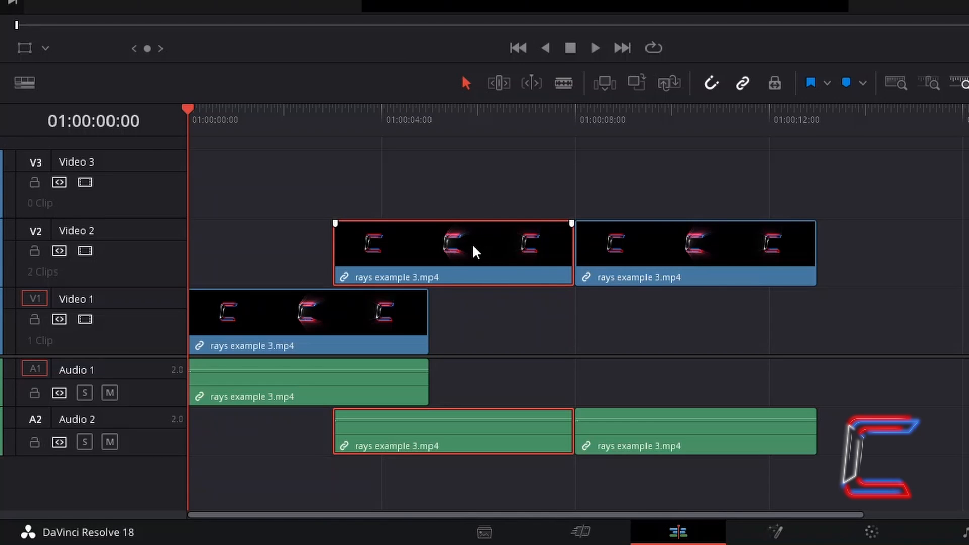
left_click_drag(474, 250, 331, 250)
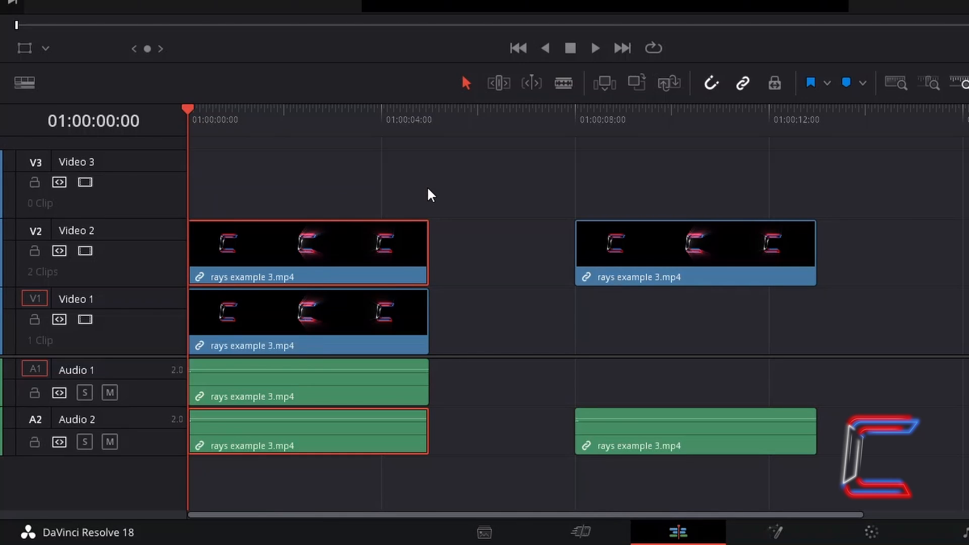
type("+300")
Nudge the clip to 01:00:03:00 and park the playhead at 01:00:05:00
key("Return")
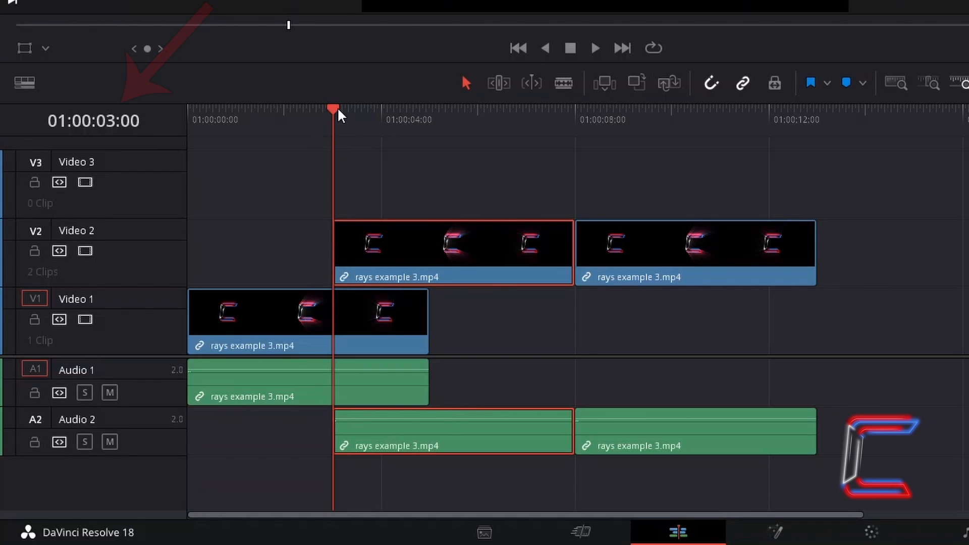
left_click_drag(337, 114, 426, 145)
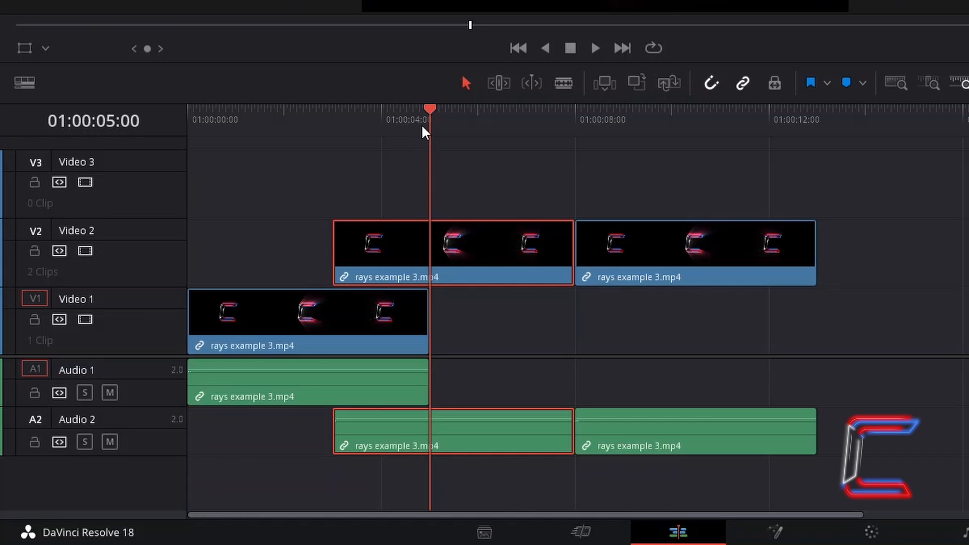
Blade the Video 2 clip at the playhead and delete the left piece
left_click(563, 85)
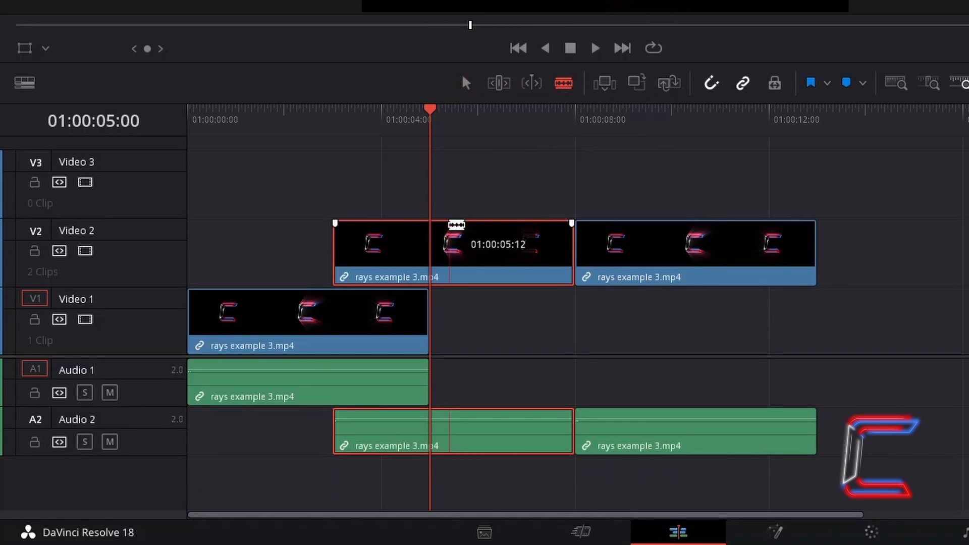
left_click(441, 246)
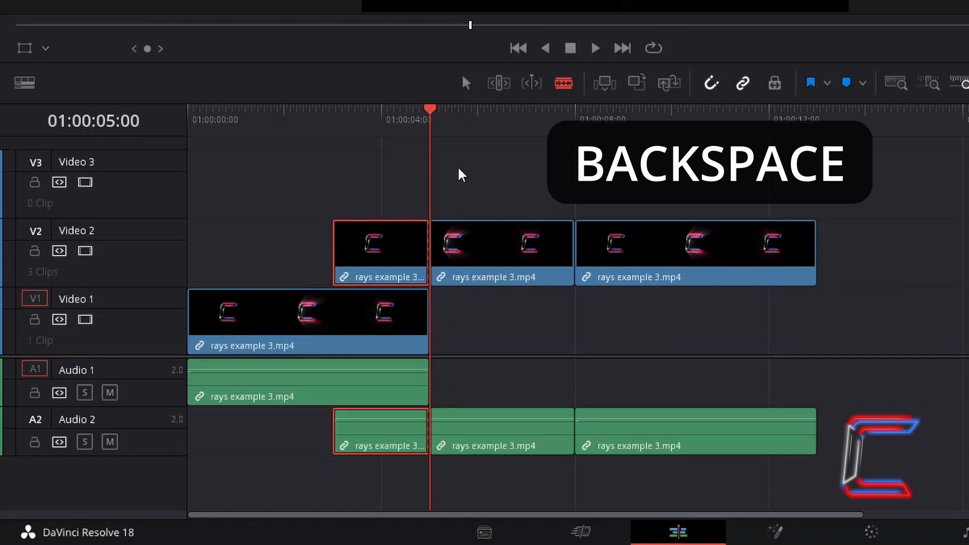
key("BackSpace")
key("a")
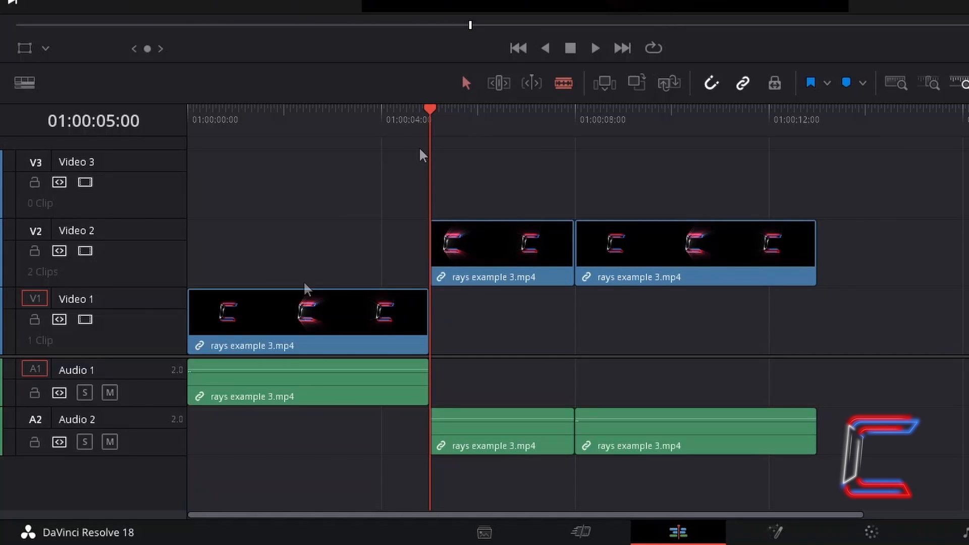
Auto-align the Video 1 clip and trimmed Video 2 clip based on timecode
left_click(303, 312)
left_click(470, 235, "ctrl")
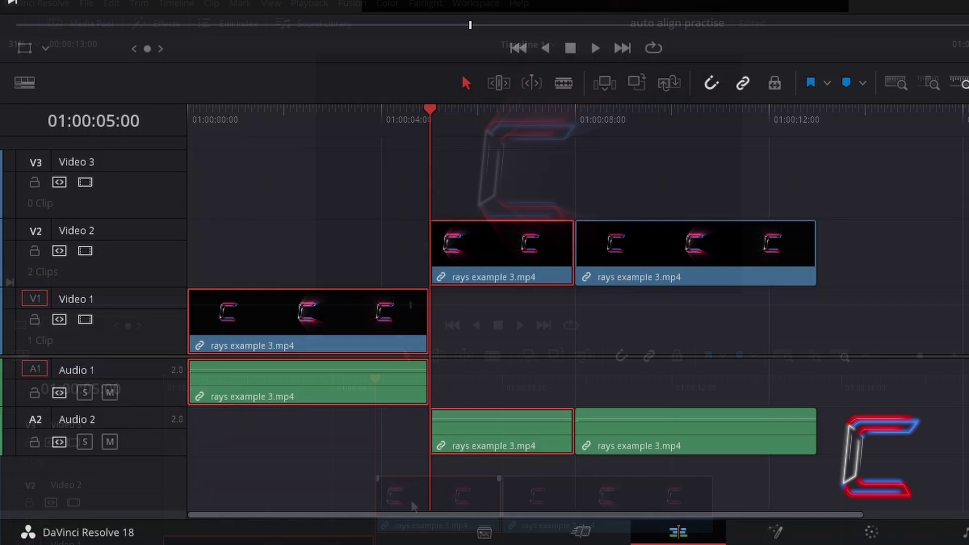
right_click(418, 489)
mouse_move(469, 258)
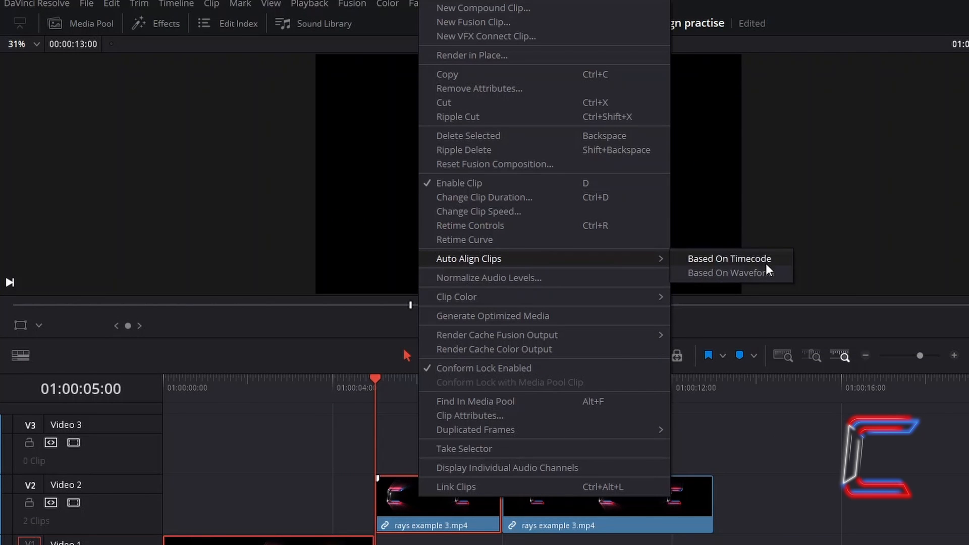
left_click(765, 264)
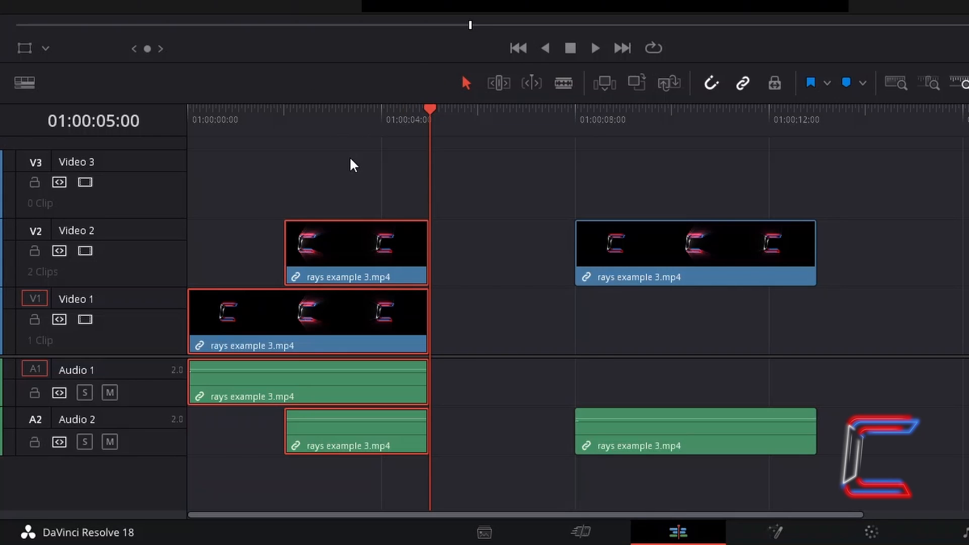
left_click(333, 161)
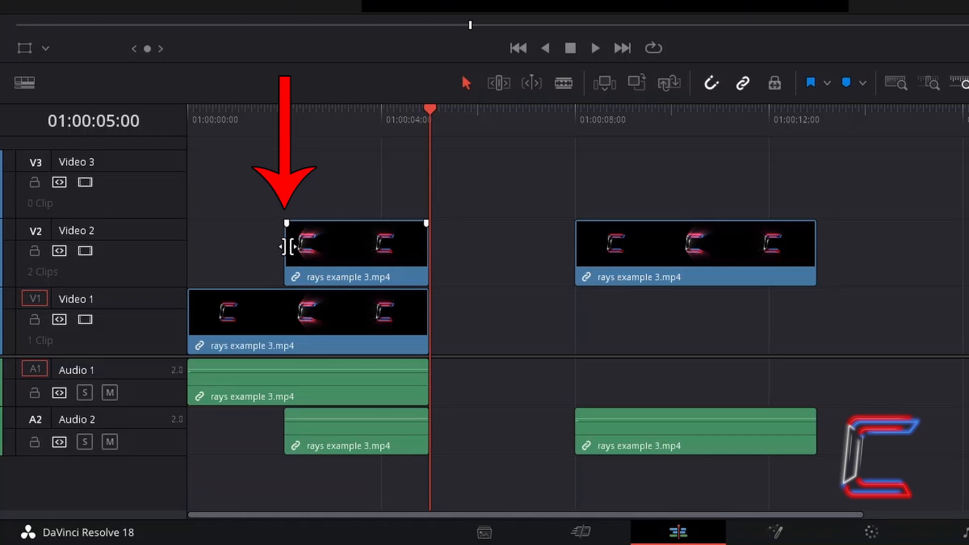
left_click_drag(288, 247, 288, 244)
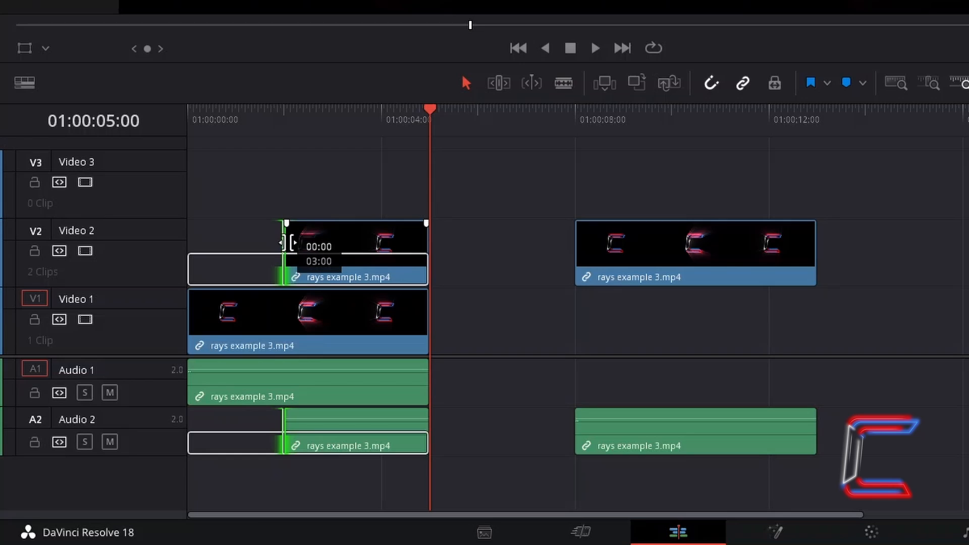
left_click_drag(286, 242, 286, 243)
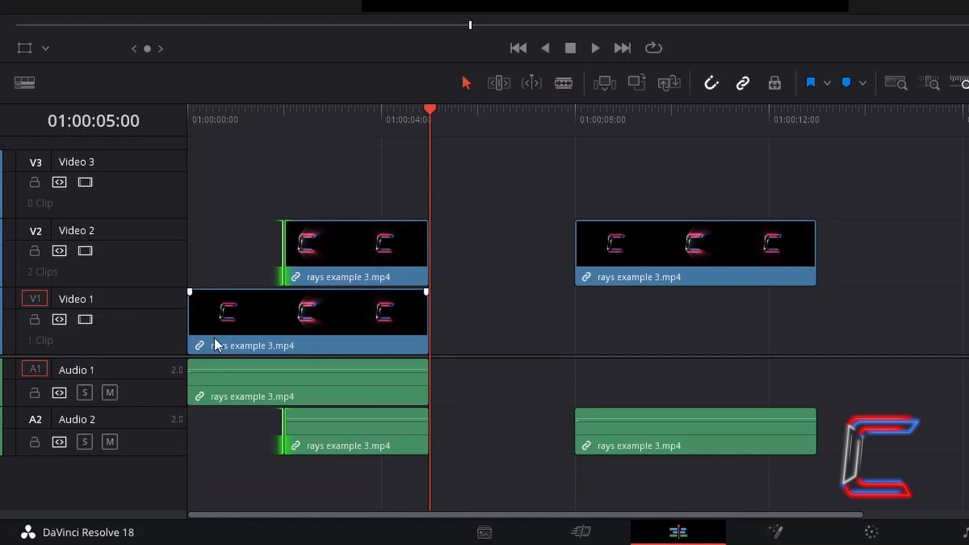